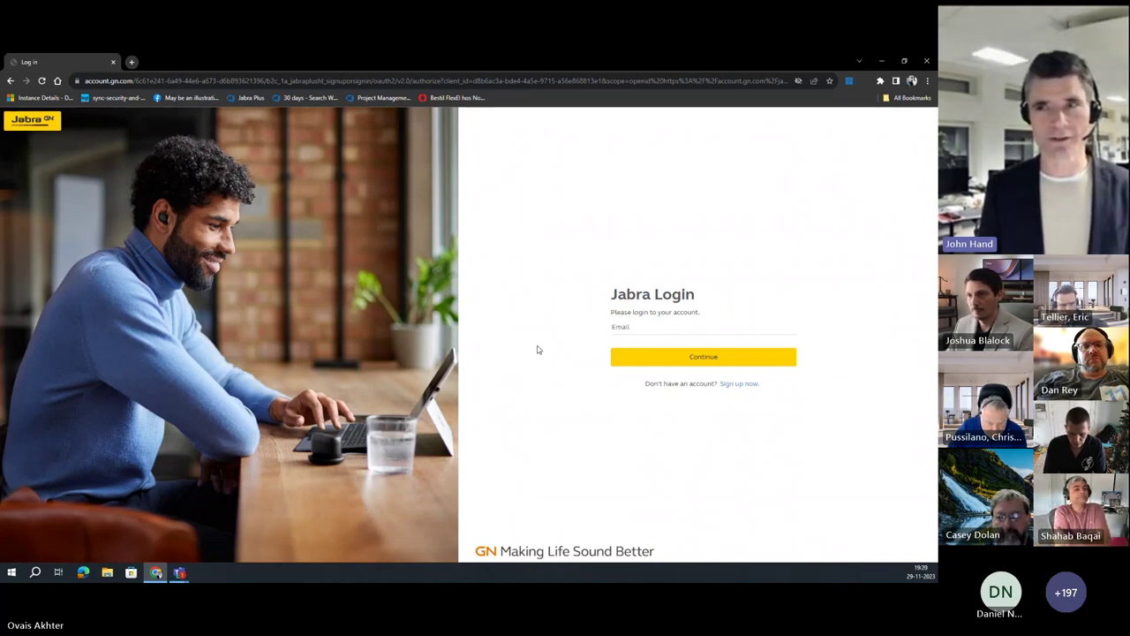
# Sign in with the autofilled work email address to reach the MeetingRoomManagement dashboard
pyautogui.click(636, 327)
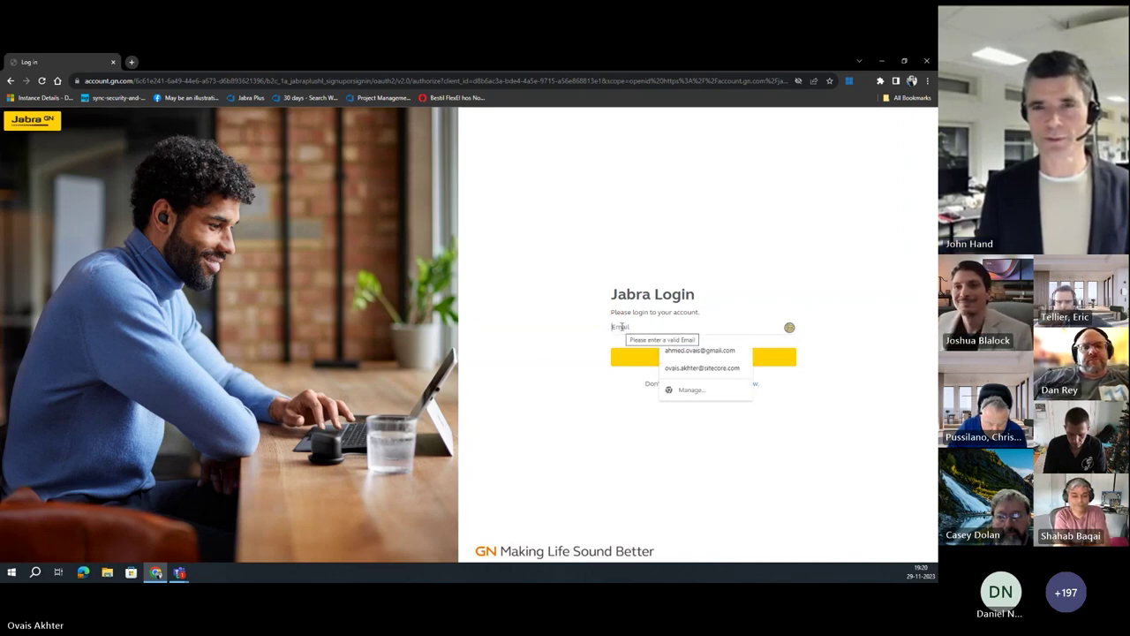
pyautogui.write('aoa')
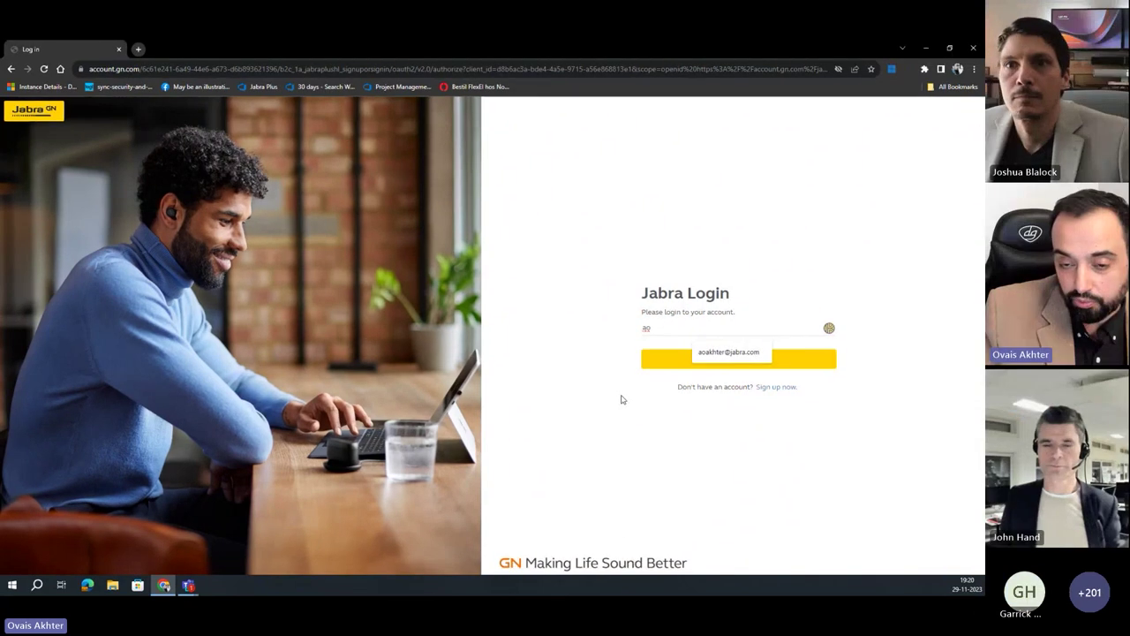
pyautogui.press('Down')
pyautogui.press('Return')
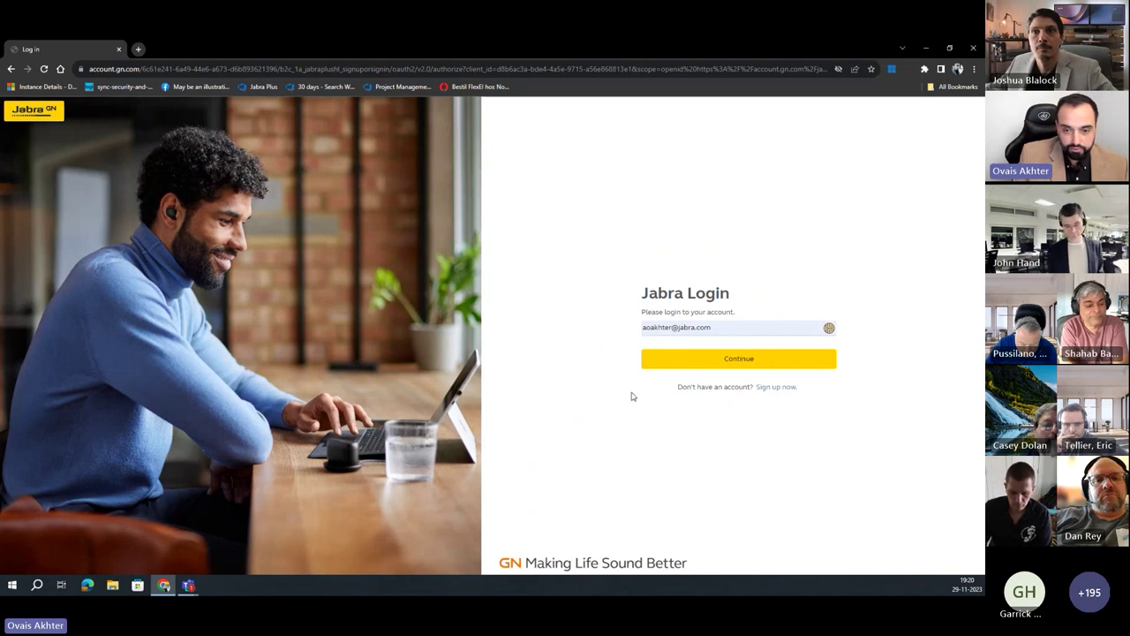
pyautogui.click(696, 361)
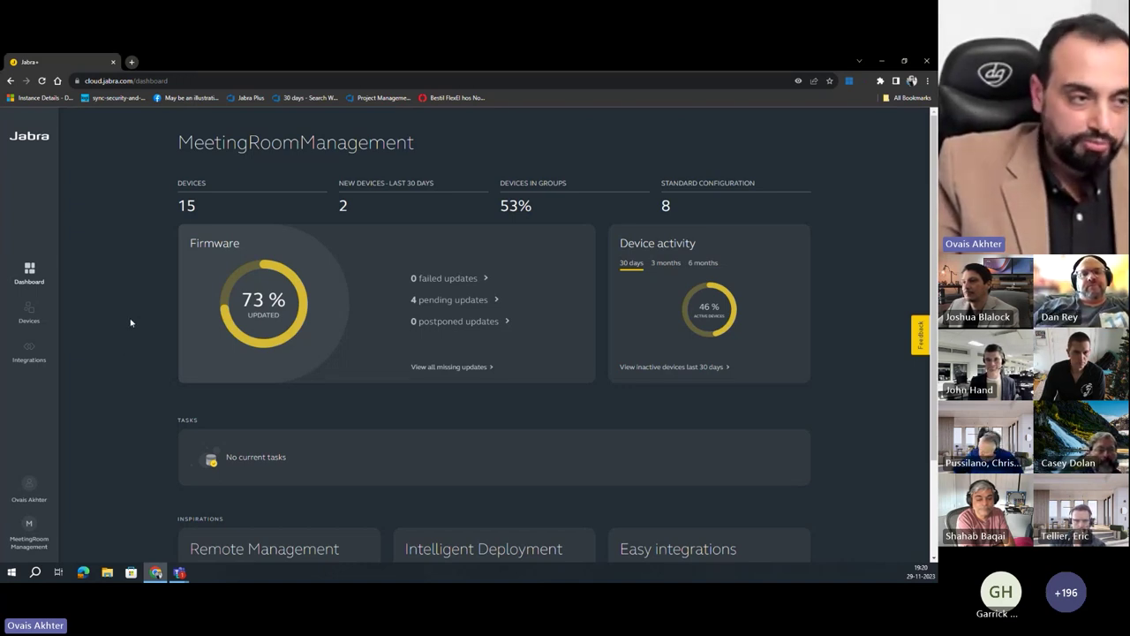
# Visit Organization settings, then open Manage my organizations to list all 12 organizations
pyautogui.doubleClick(265, 146)
pyautogui.click(159, 284)
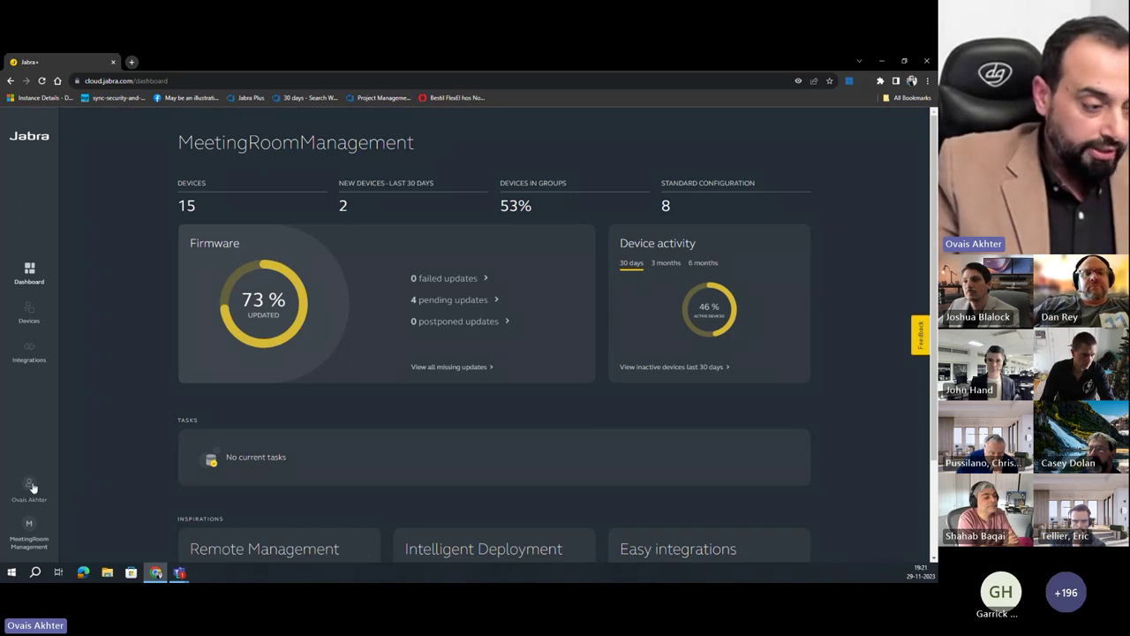
pyautogui.click(37, 536)
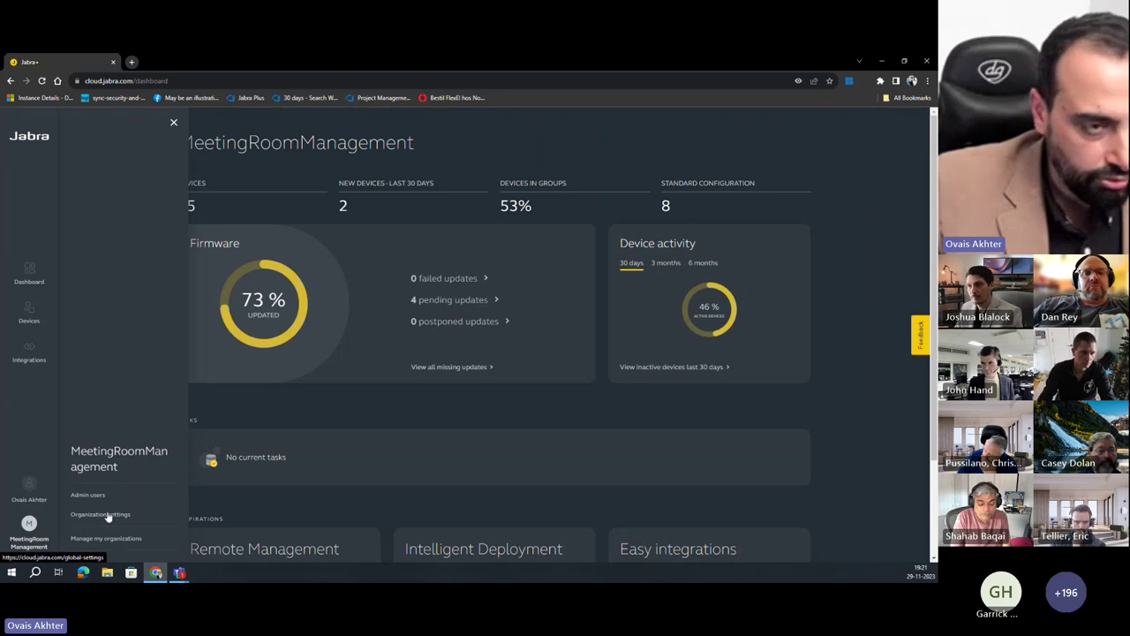
pyautogui.click(100, 519)
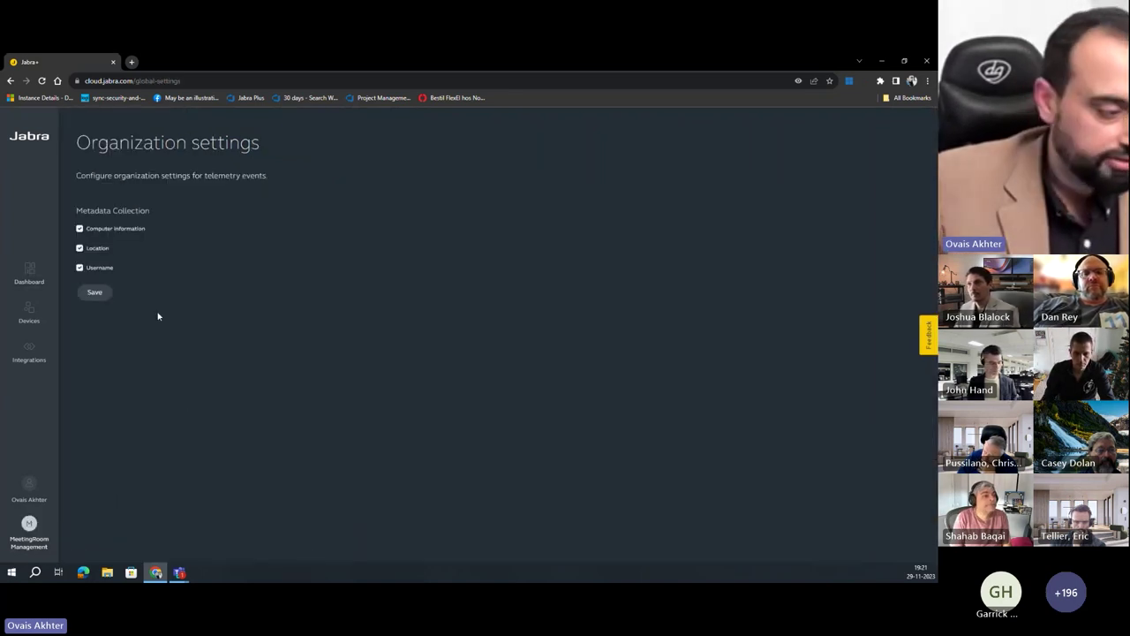
pyautogui.click(29, 528)
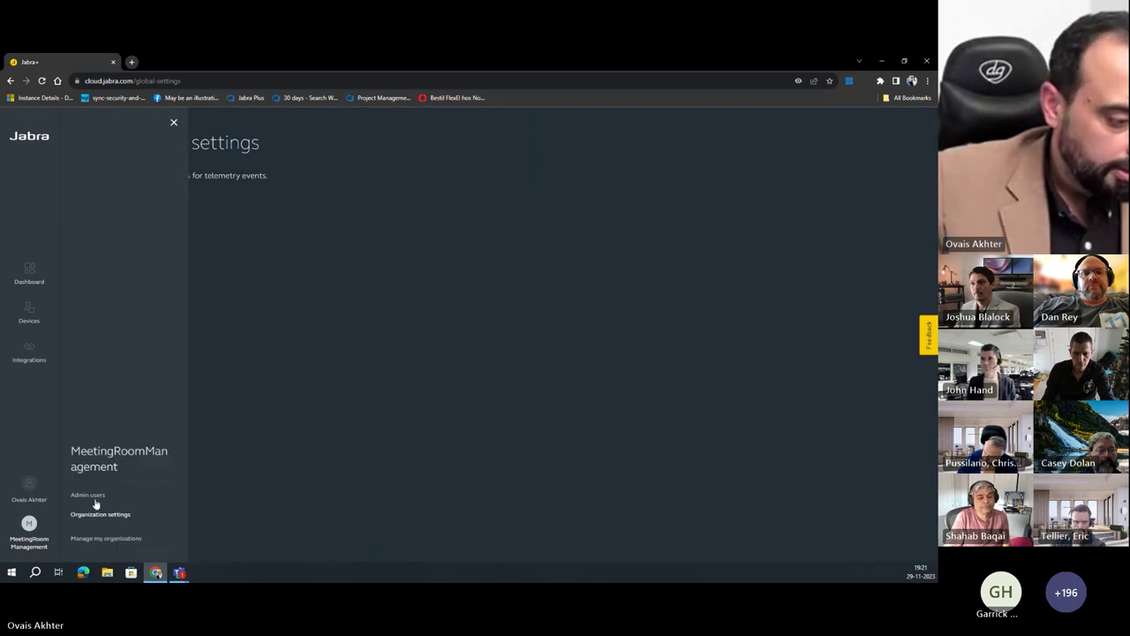
pyautogui.click(101, 539)
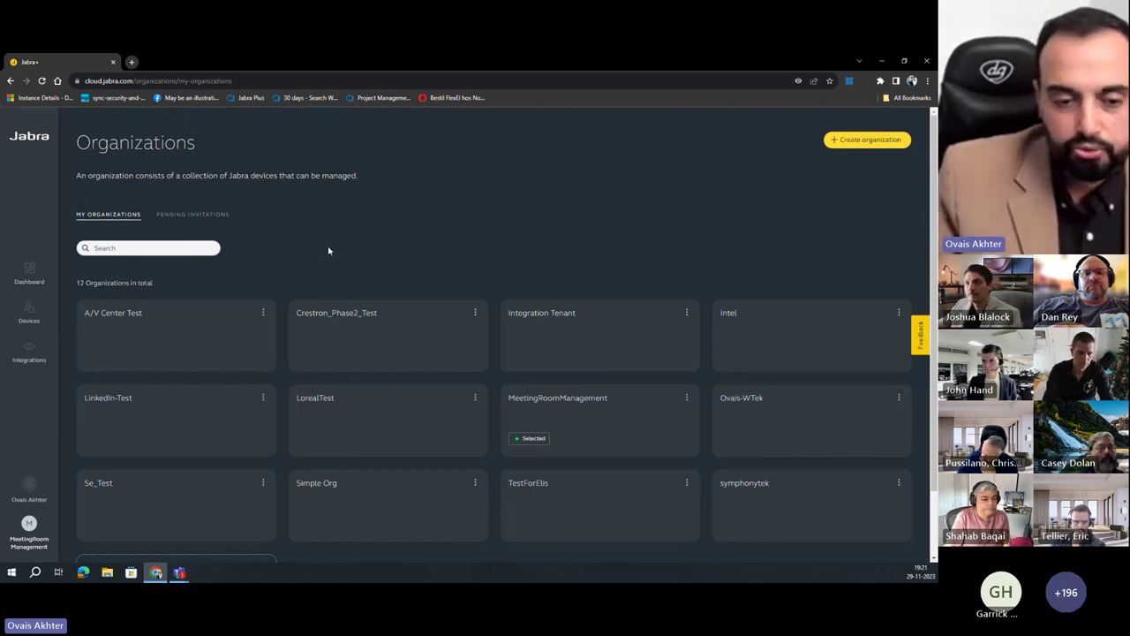
# Open MeetingRoomManagement's Admin users page and review its members and owners
pyautogui.scroll(-1, 337, 400)
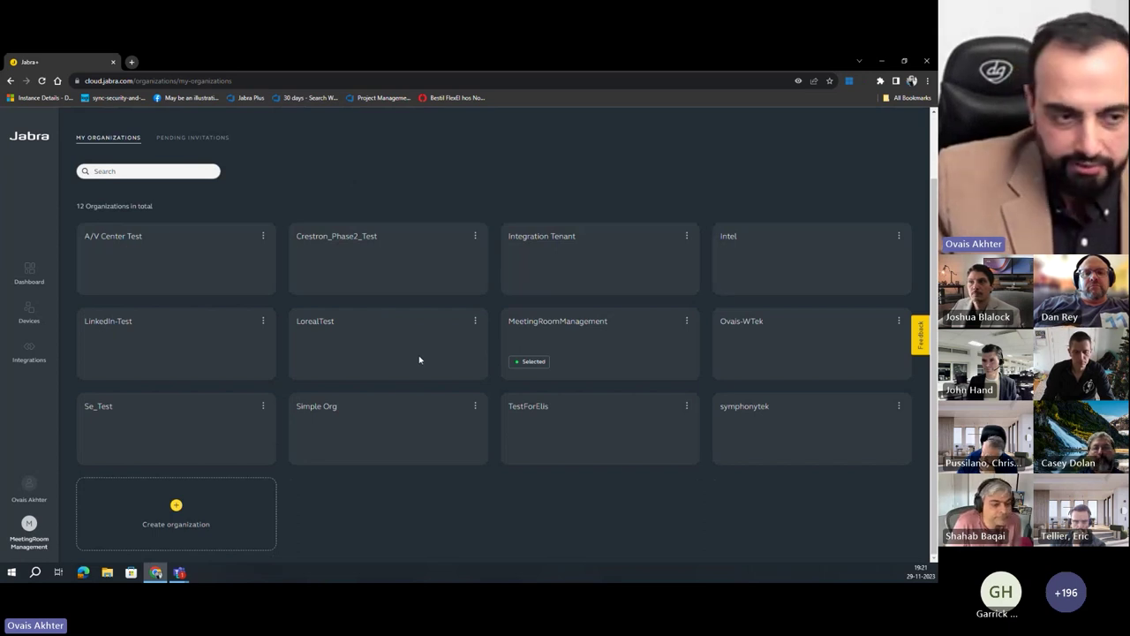
pyautogui.scroll(1, 414, 277)
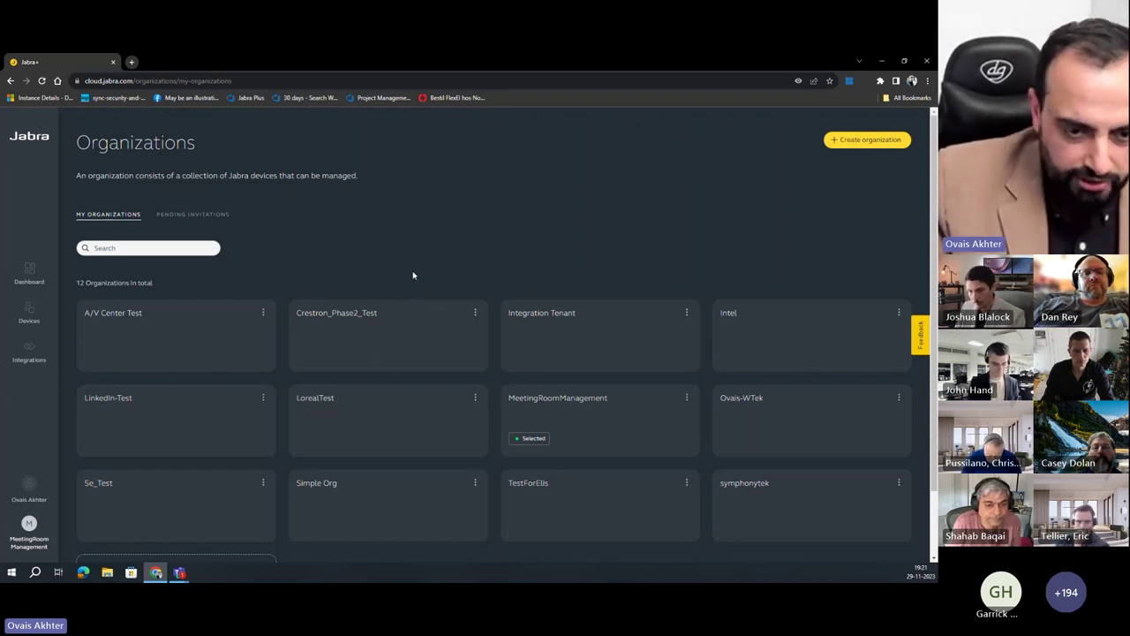
pyautogui.scroll(-1, 412, 275)
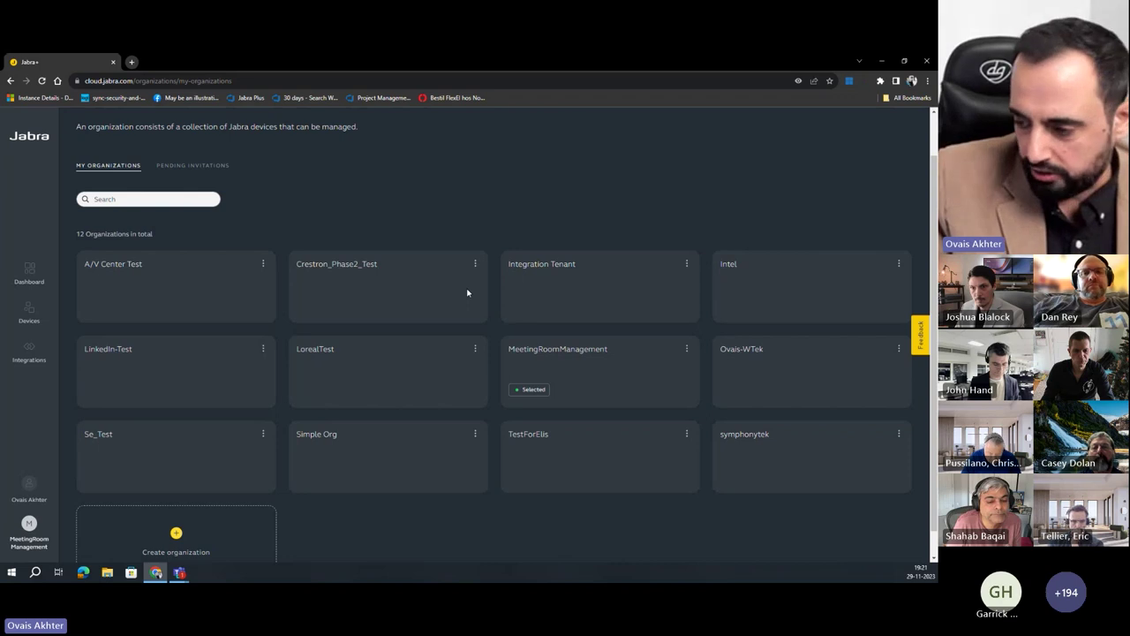
pyautogui.click(28, 525)
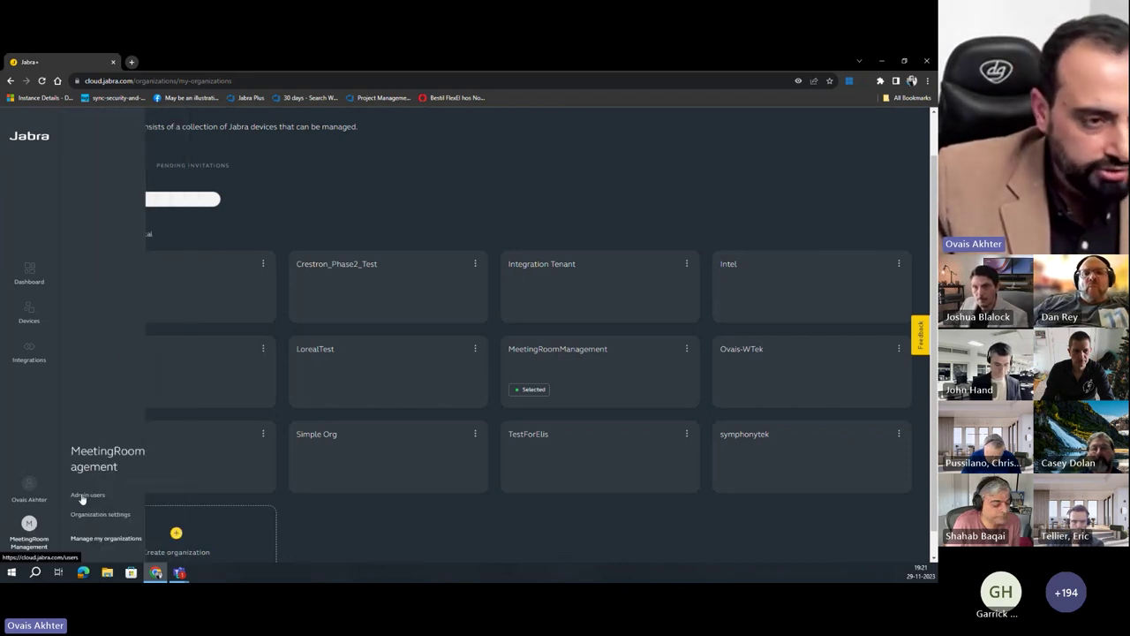
pyautogui.click(82, 497)
pyautogui.scroll(-1, 530, 369)
pyautogui.scroll(1, 692, 226)
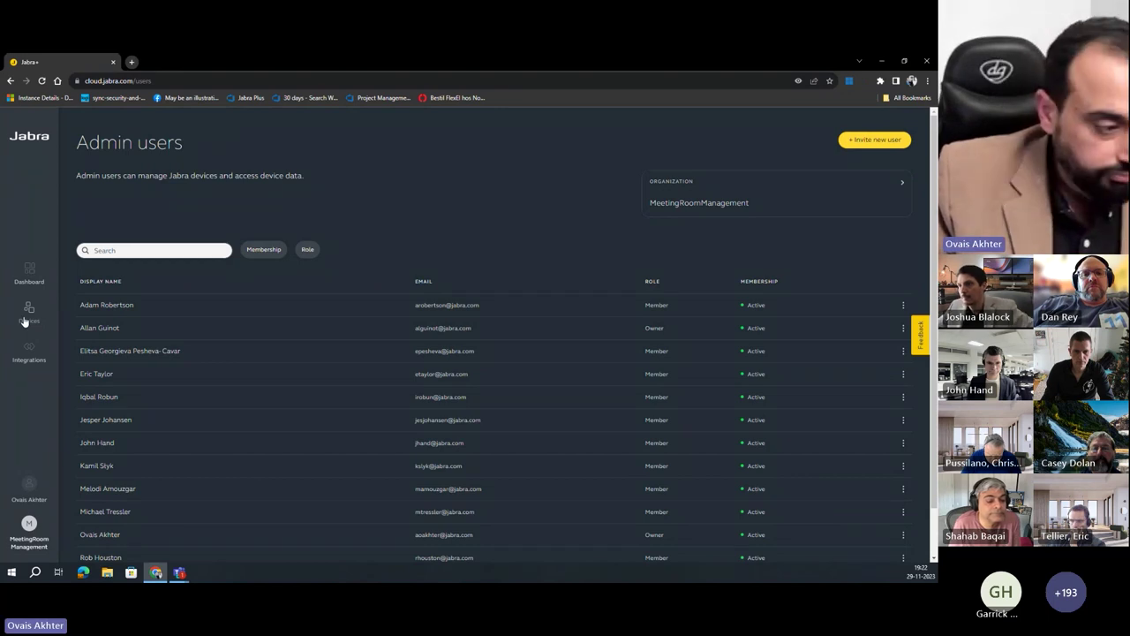
# Return to the organizations list and open, then dismiss, the Integration Tenant actions menu
pyautogui.click(31, 528)
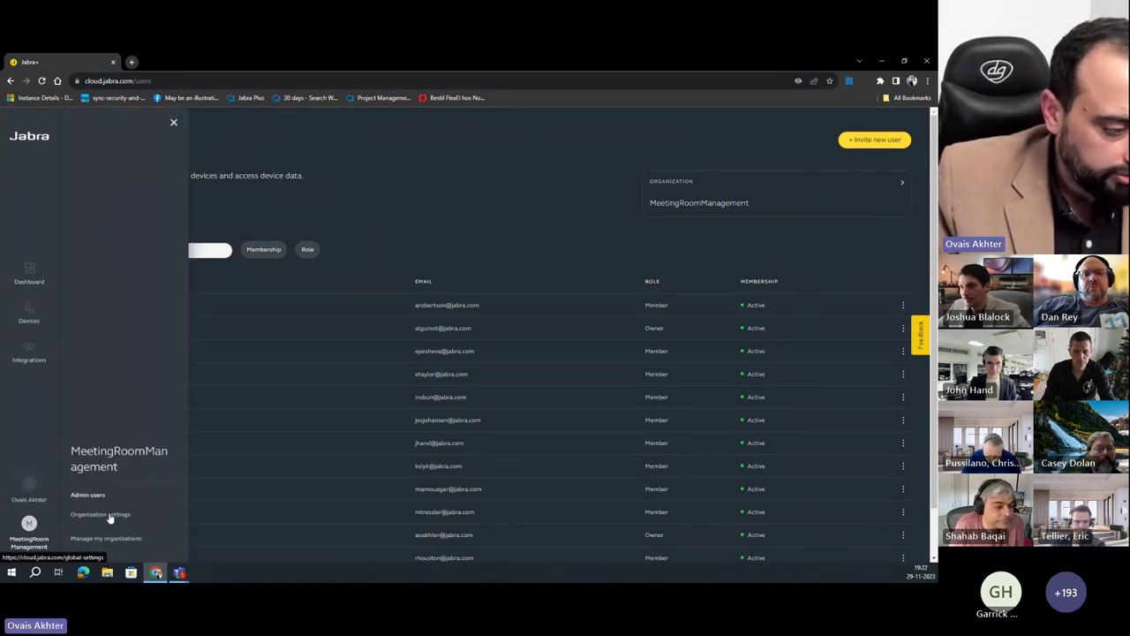
pyautogui.click(106, 537)
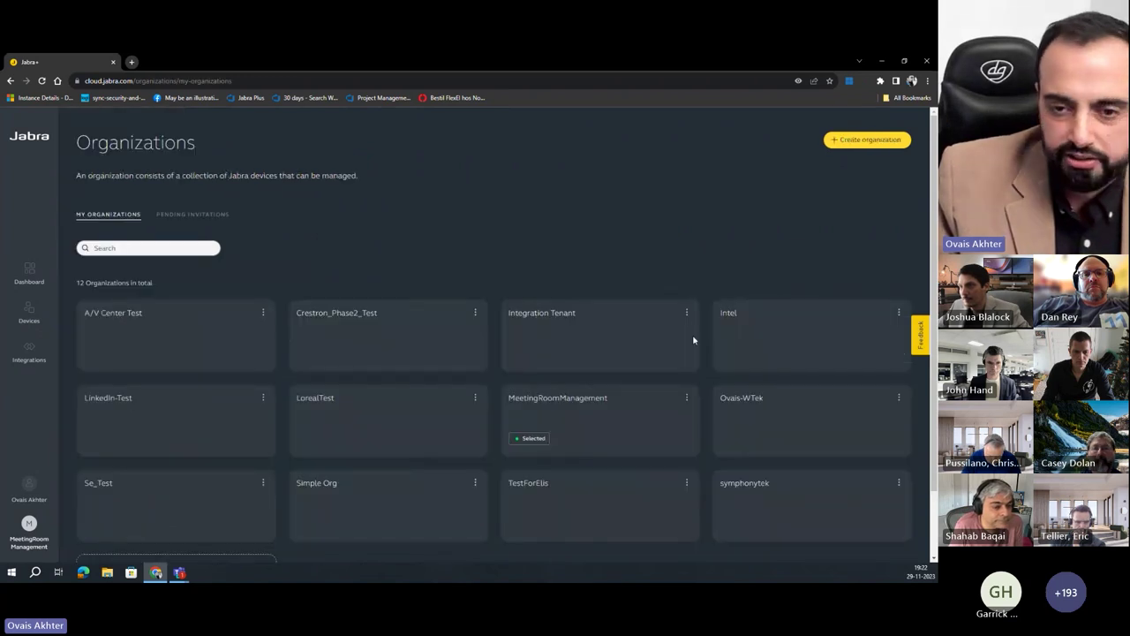
pyautogui.click(685, 314)
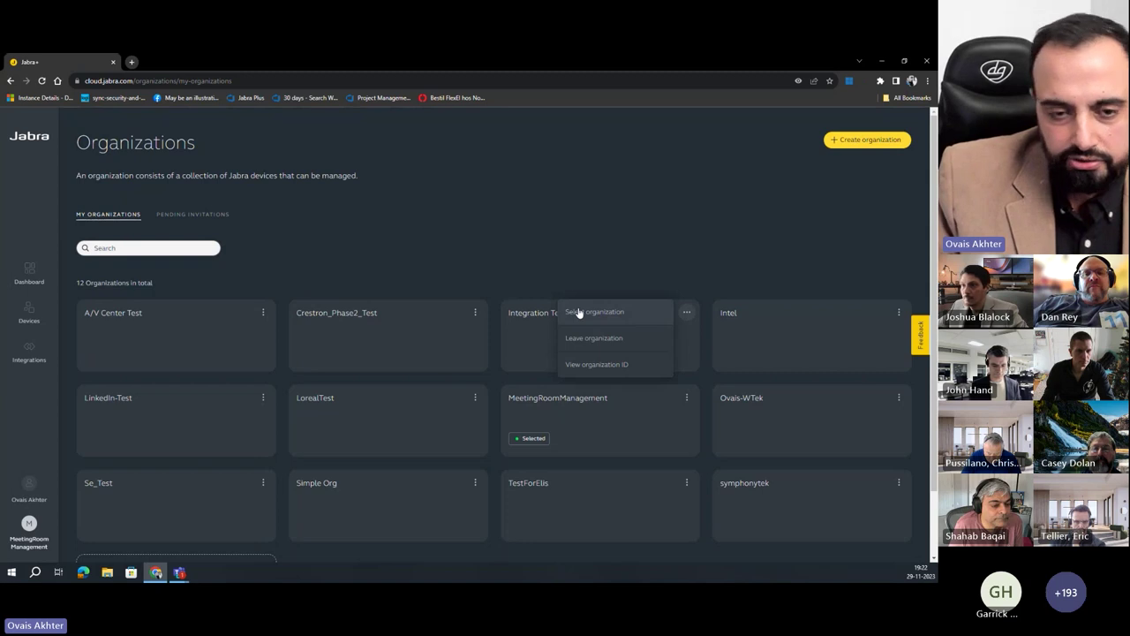
pyautogui.click(572, 238)
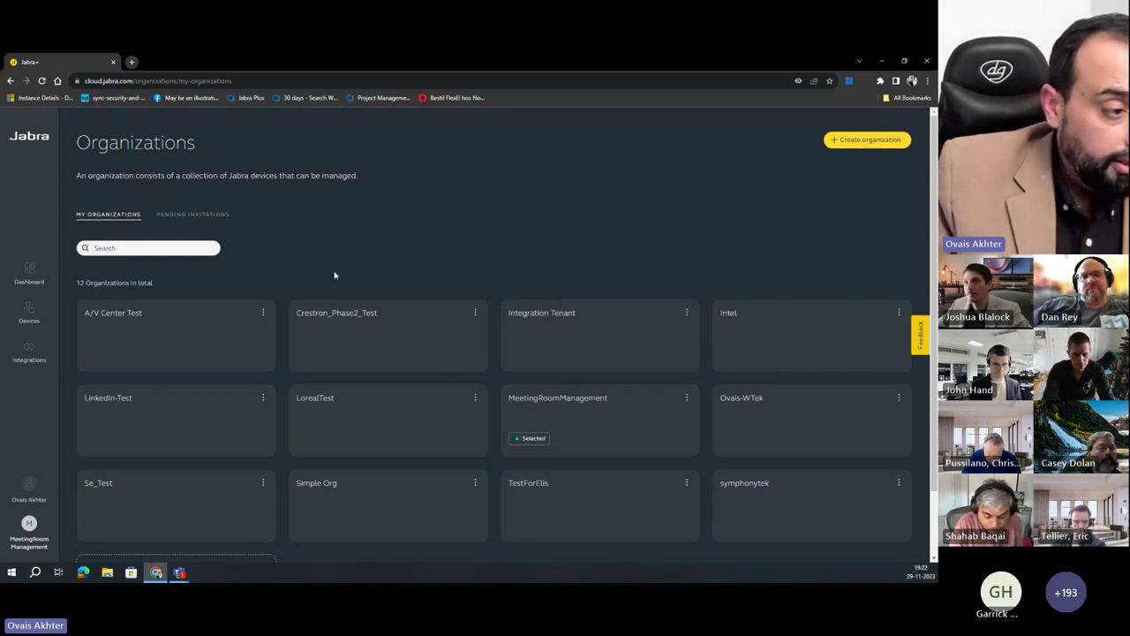
pyautogui.click(35, 325)
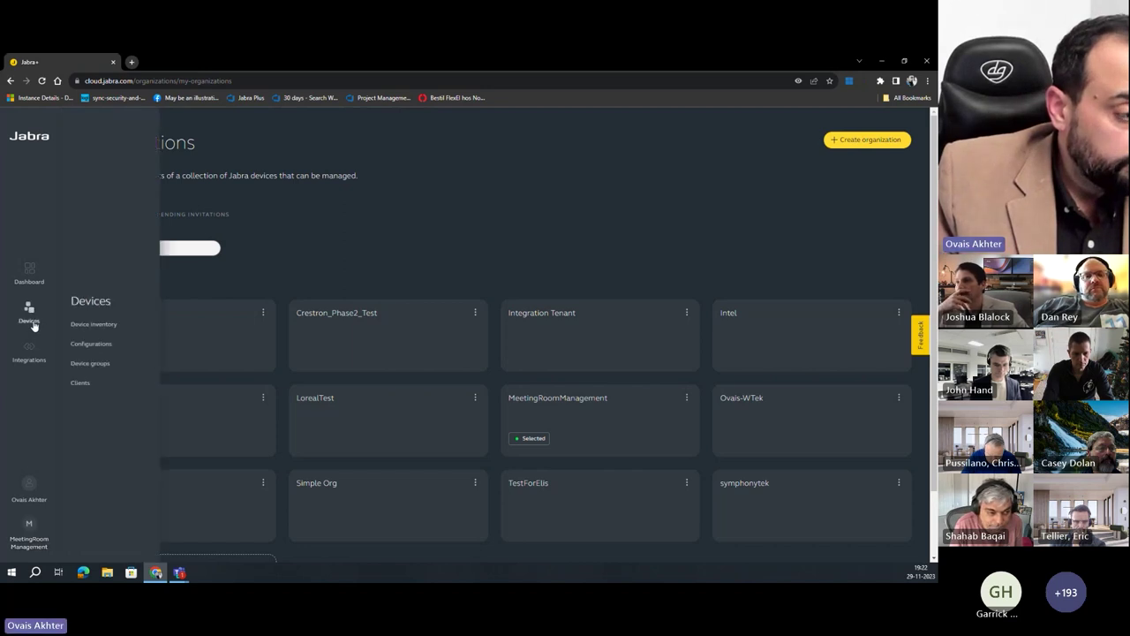
pyautogui.click(95, 324)
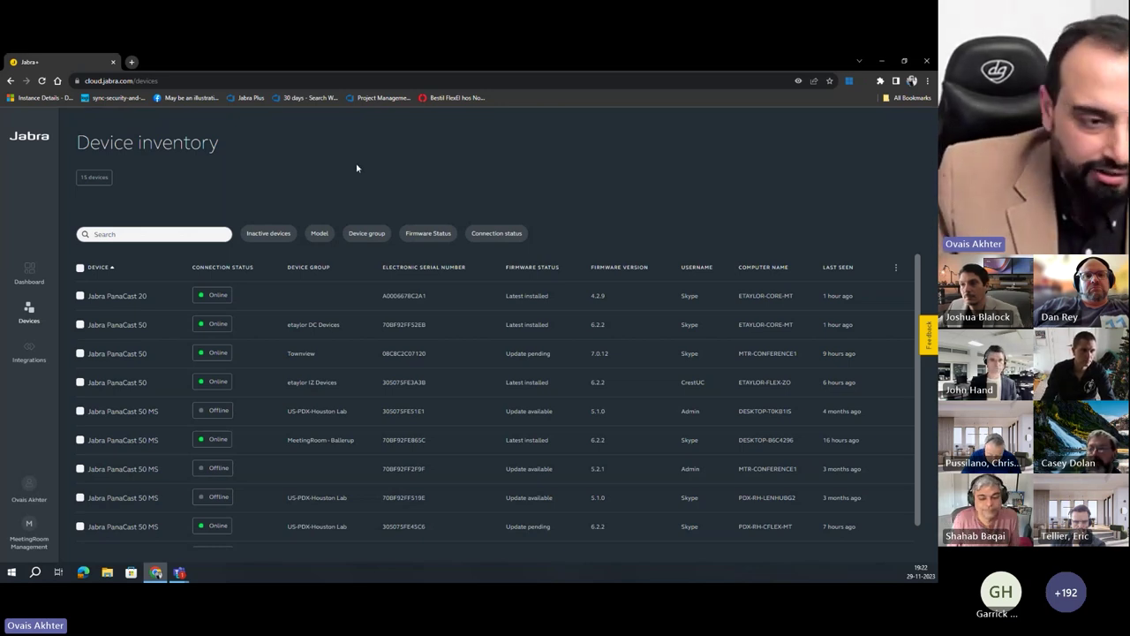
pyautogui.scroll(-1, 259, 389)
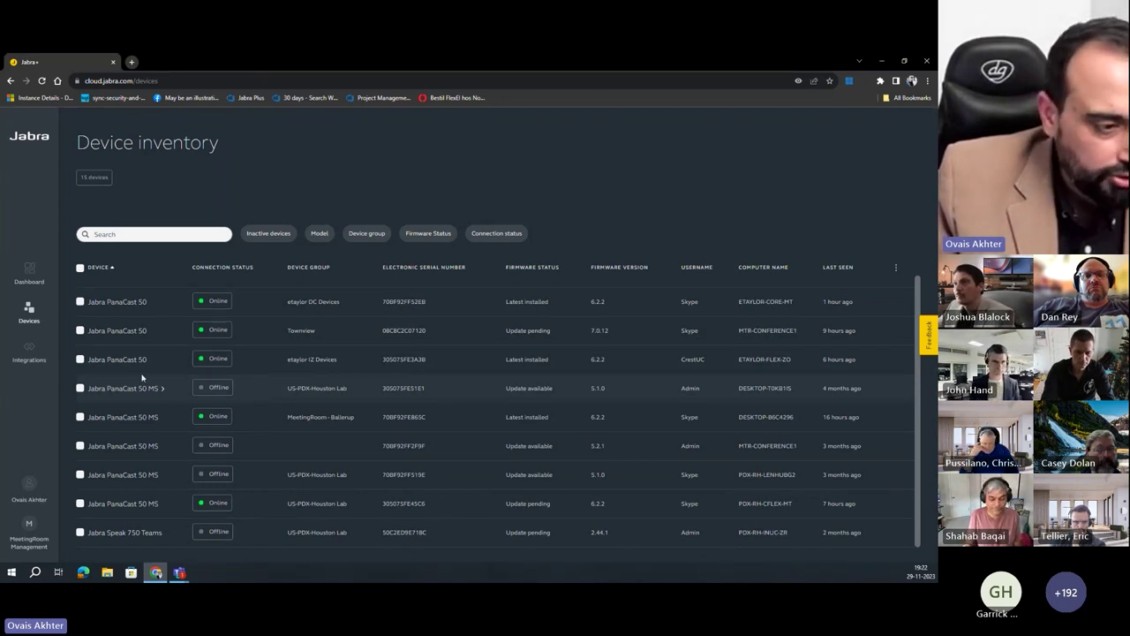
pyautogui.scroll(1, 210, 338)
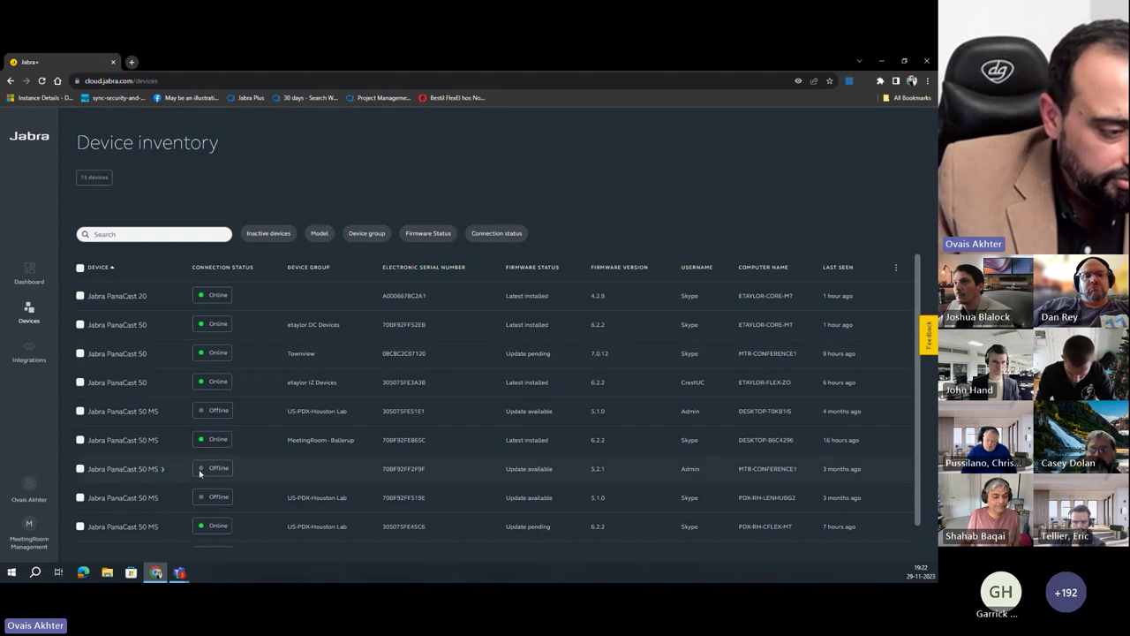
pyautogui.scroll(-1, 225, 392)
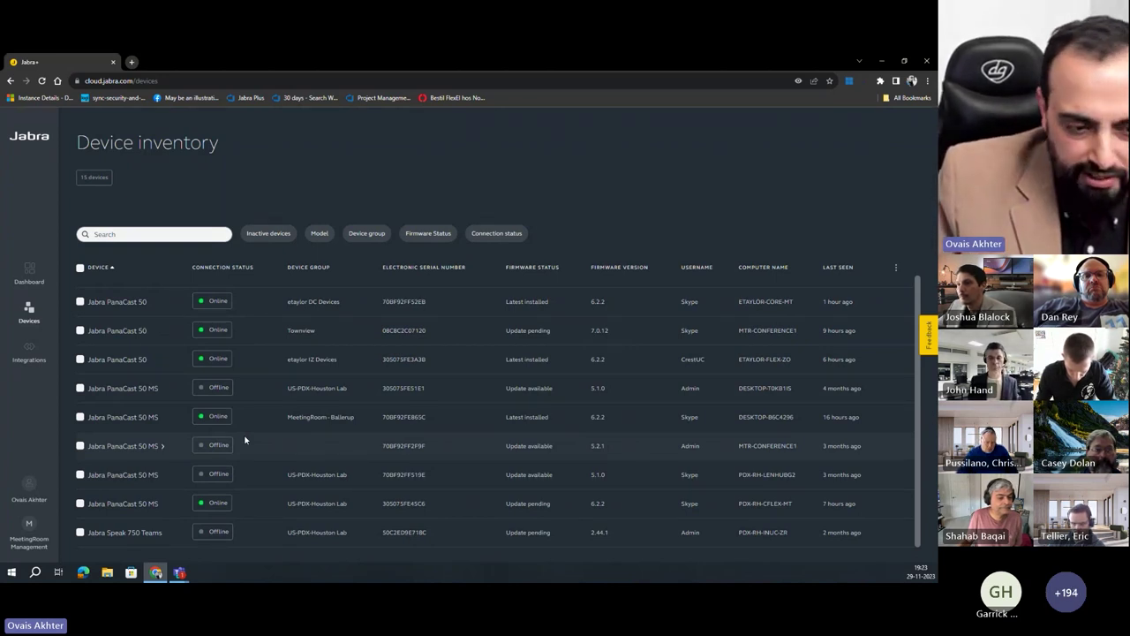
# Review the Ballerup PanaCast 50 MS details: firmware 6.2.2, group MeetingRoom - Ballerup, configuration TESTTEST
pyautogui.click(121, 418)
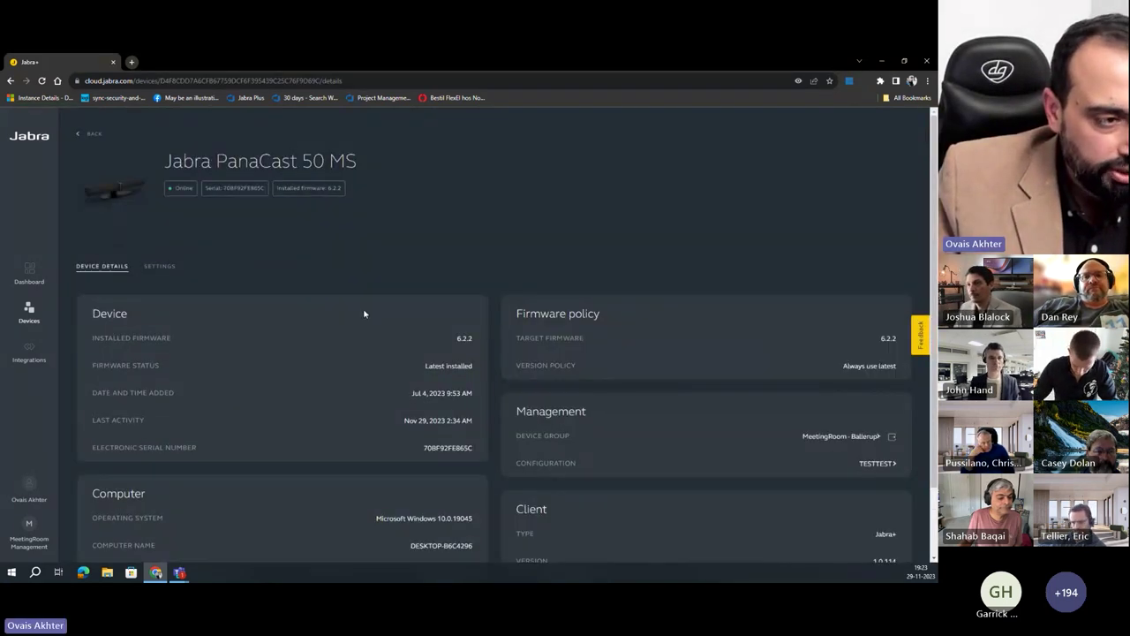
pyautogui.scroll(-1, 363, 313)
pyautogui.scroll(1, 298, 328)
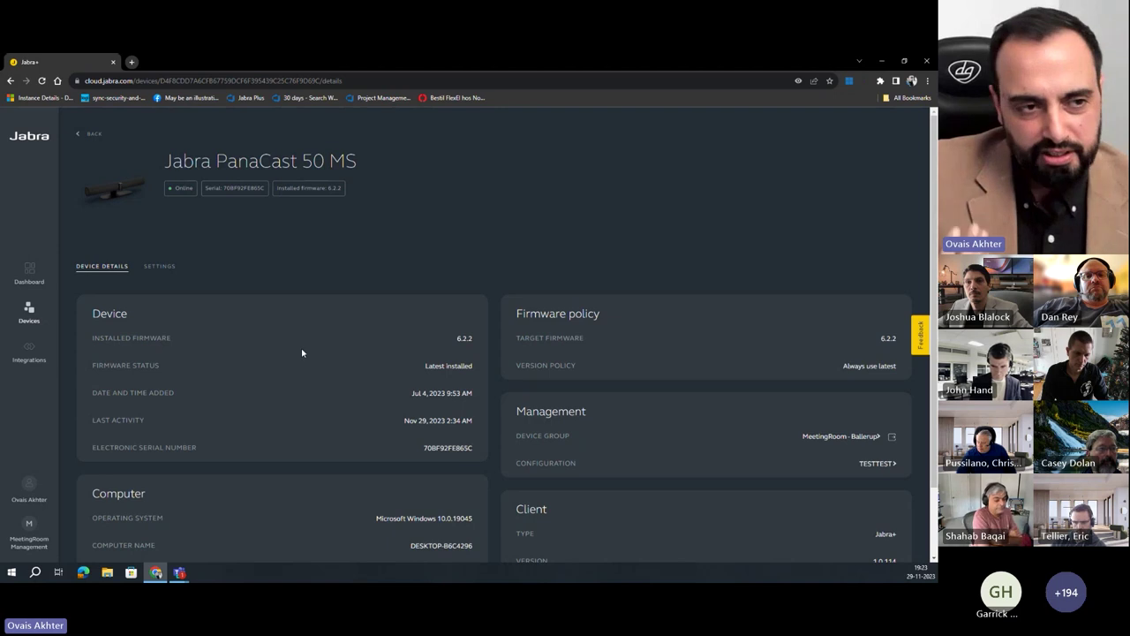
pyautogui.scroll(-2, 300, 347)
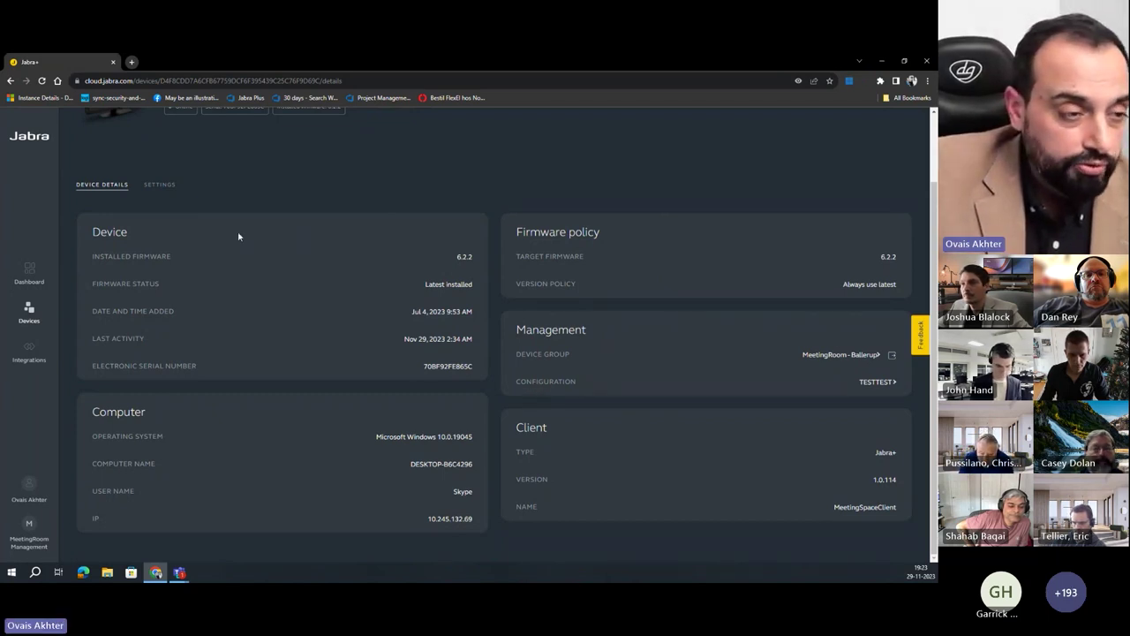
pyautogui.click(163, 185)
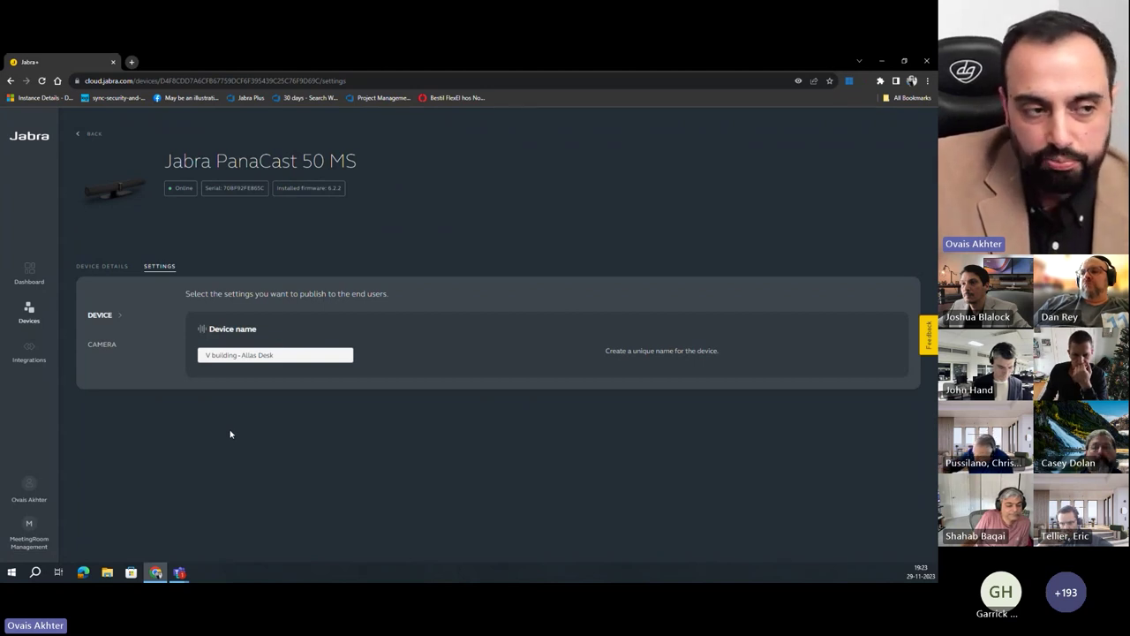
# Set the camera's Dynamic Composition to Panoramic mode and review its zoom, stitching and field-of-view options
pyautogui.click(102, 345)
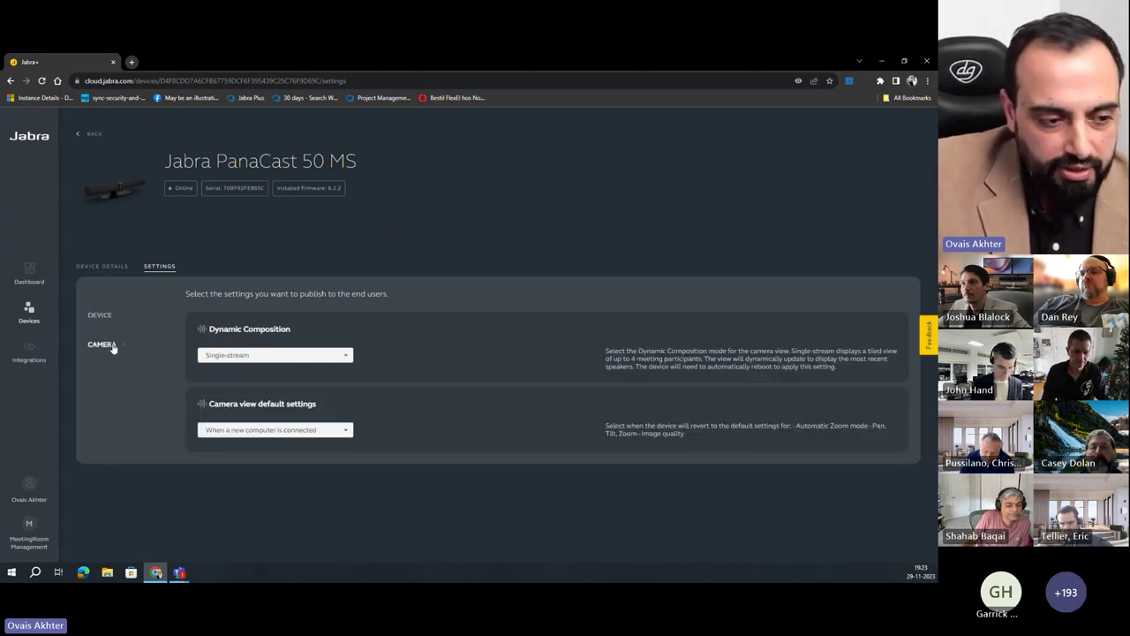
pyautogui.click(256, 356)
pyautogui.click(232, 368)
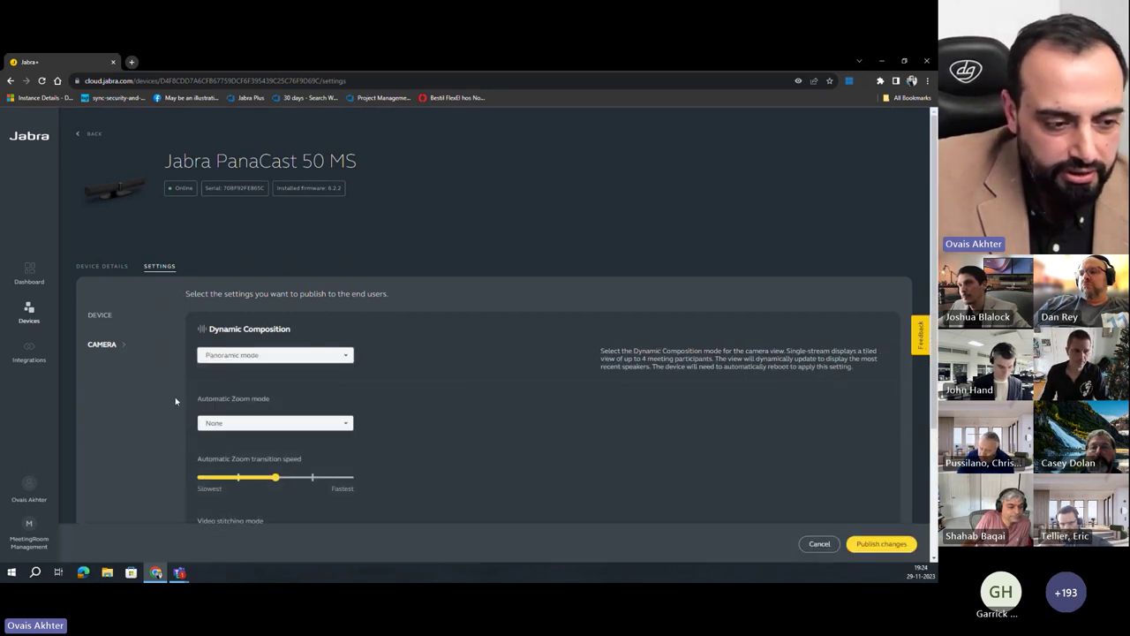
pyautogui.scroll(-2, 175, 397)
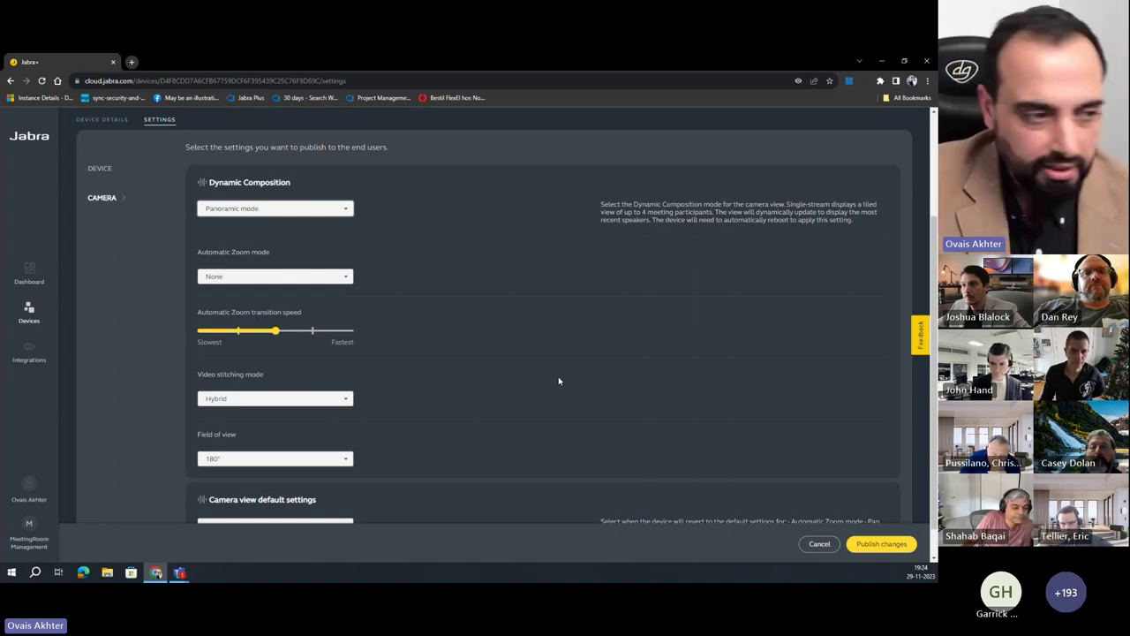
pyautogui.click(23, 316)
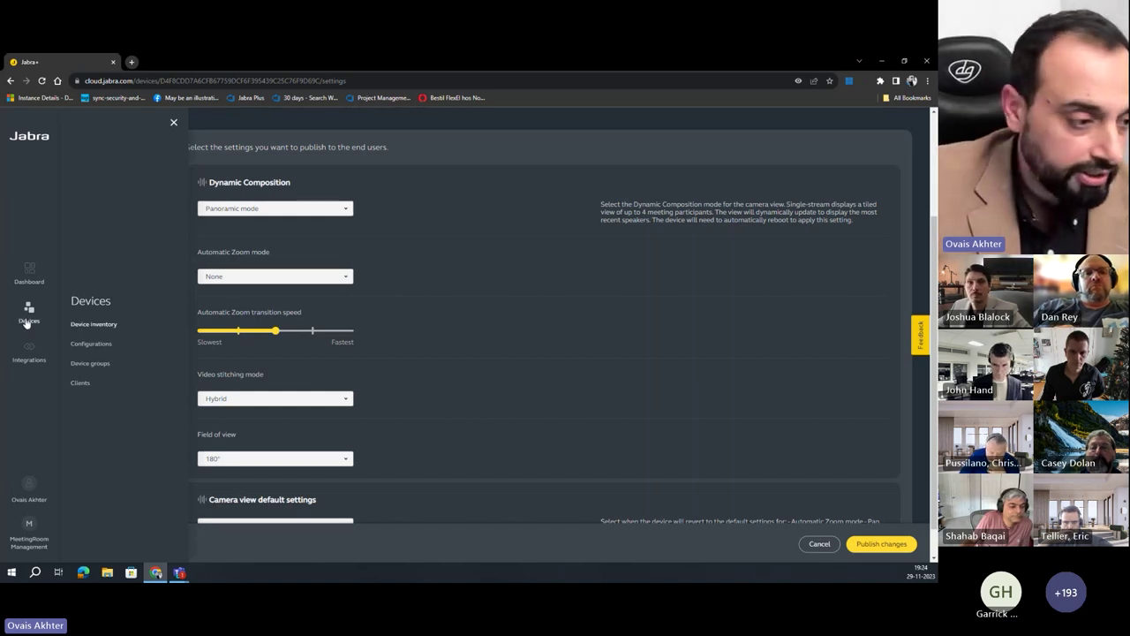
# Open Allans_configuration from the Configurations list
pyautogui.click(91, 343)
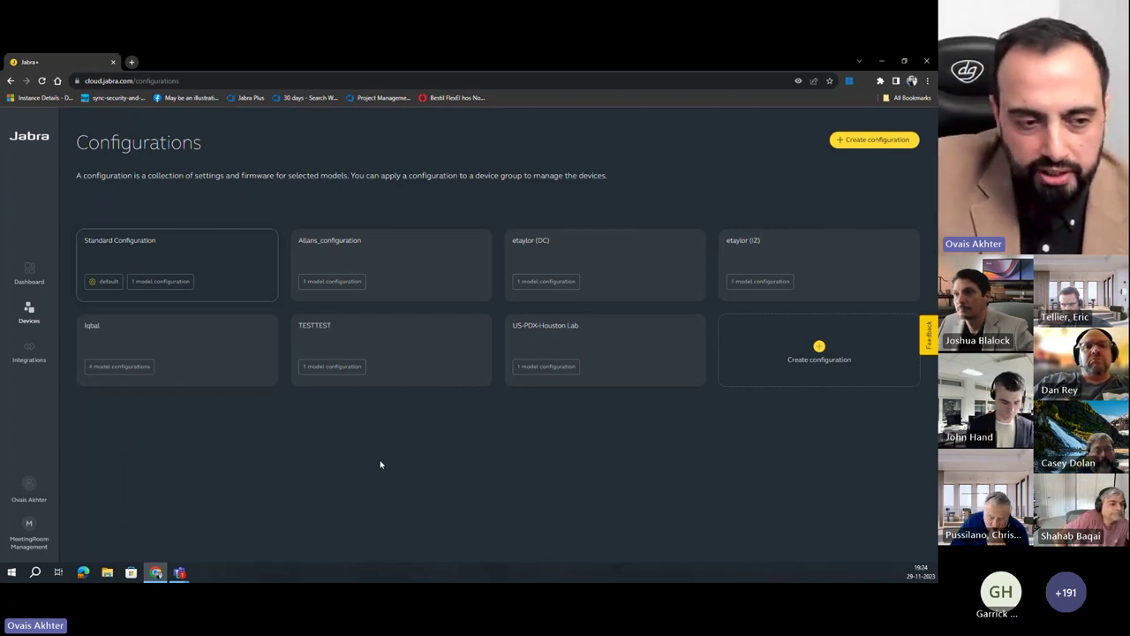
pyautogui.click(397, 279)
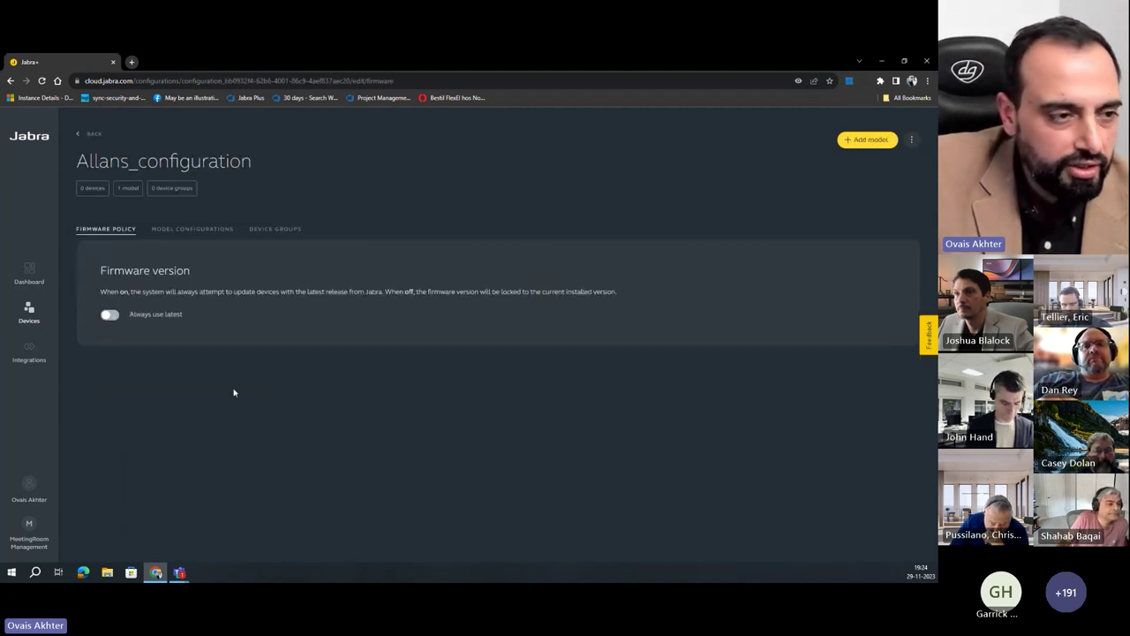
# View Allans_configuration's Jabra PanaCast 50 model settings: firmware 6.2.2, Single-stream Dynamic Composition
pyautogui.click(214, 233)
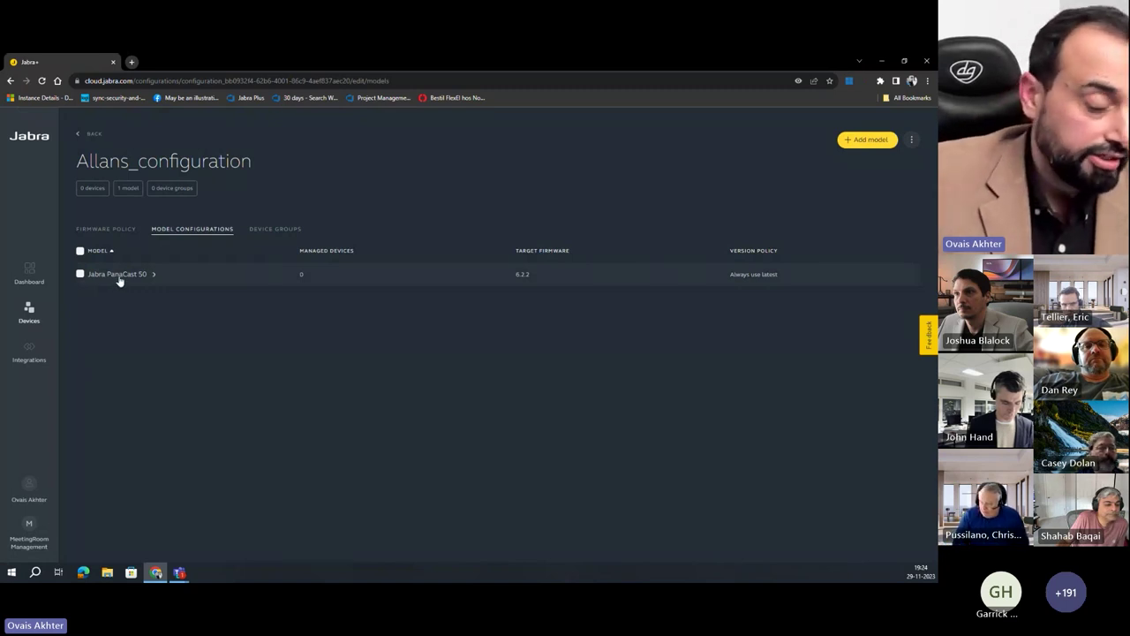
pyautogui.click(119, 279)
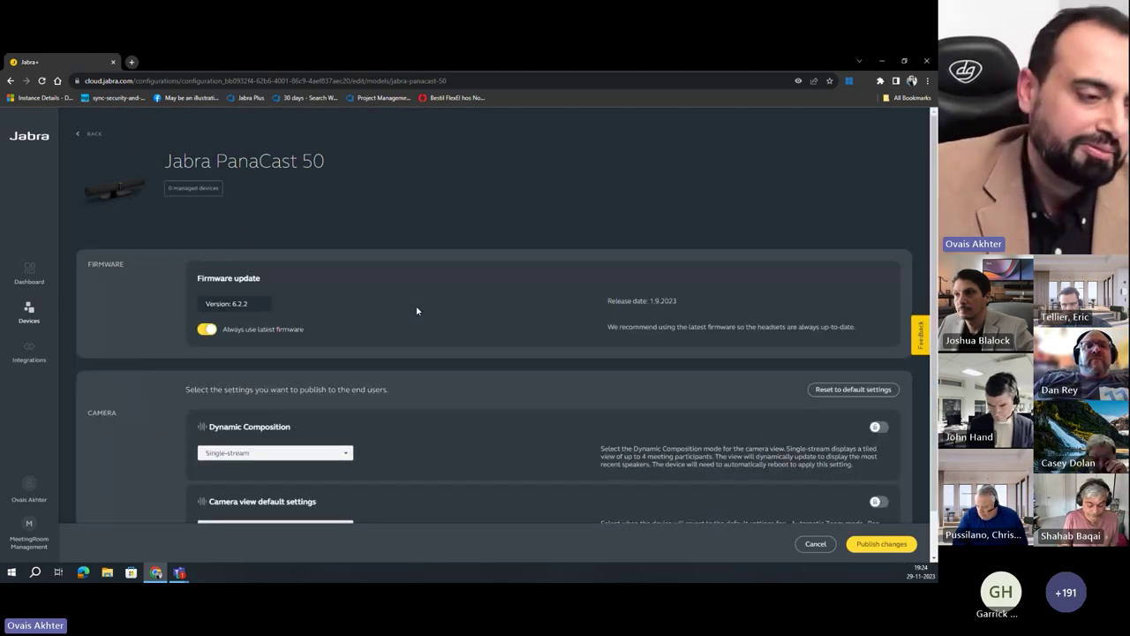
pyautogui.scroll(-1, 413, 312)
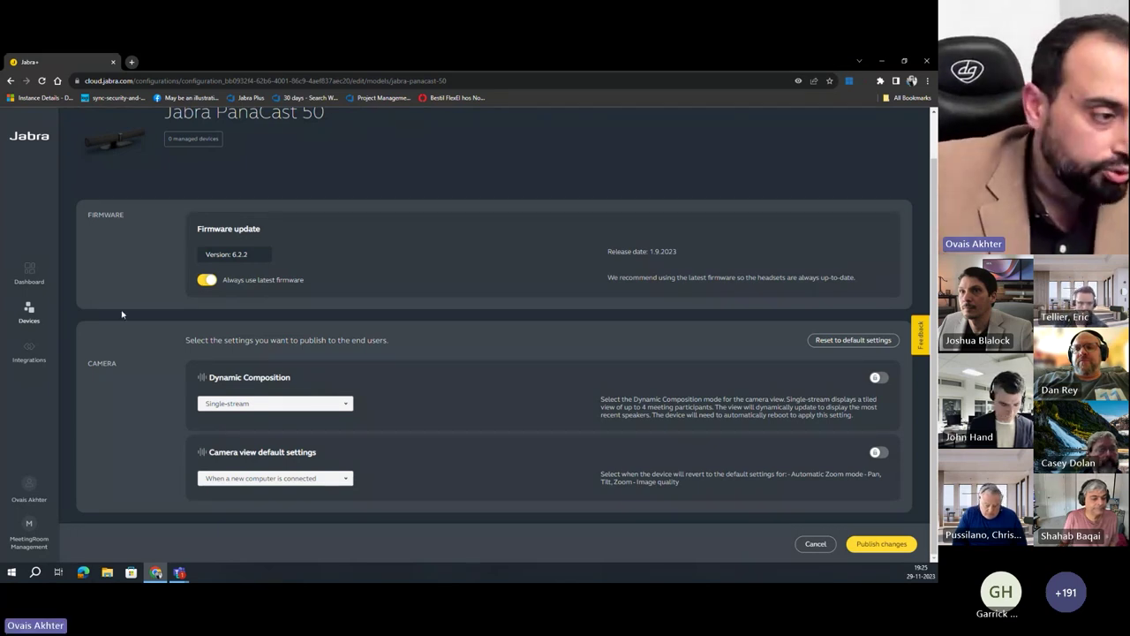
pyautogui.click(27, 321)
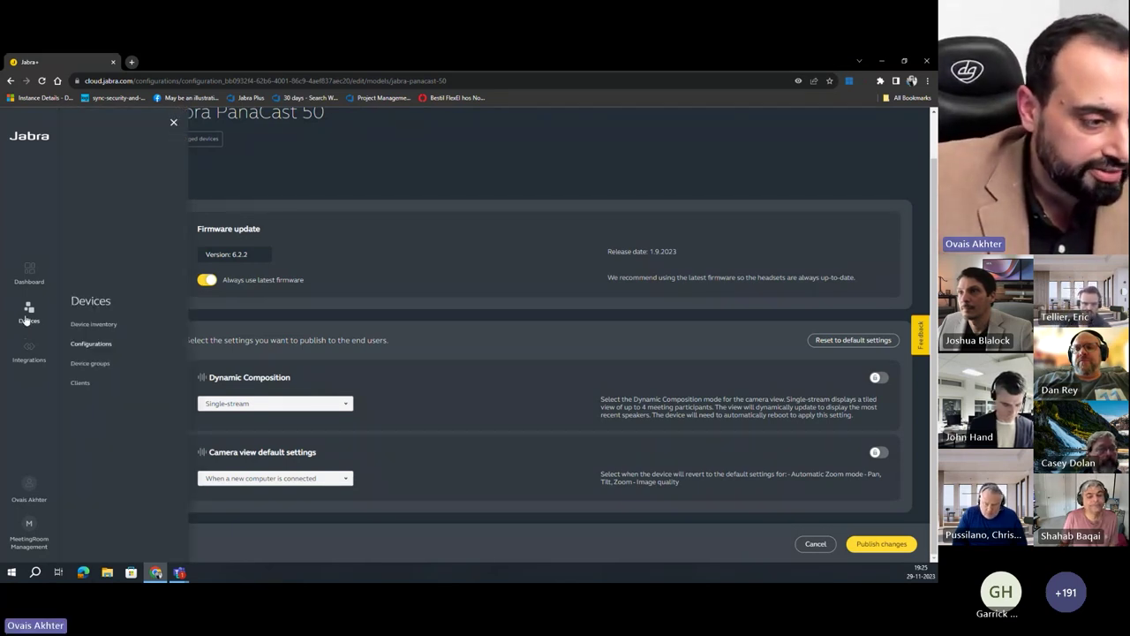
# Open the US-PDX-Houston Lab group from Device groups to review its four devices
pyautogui.click(89, 363)
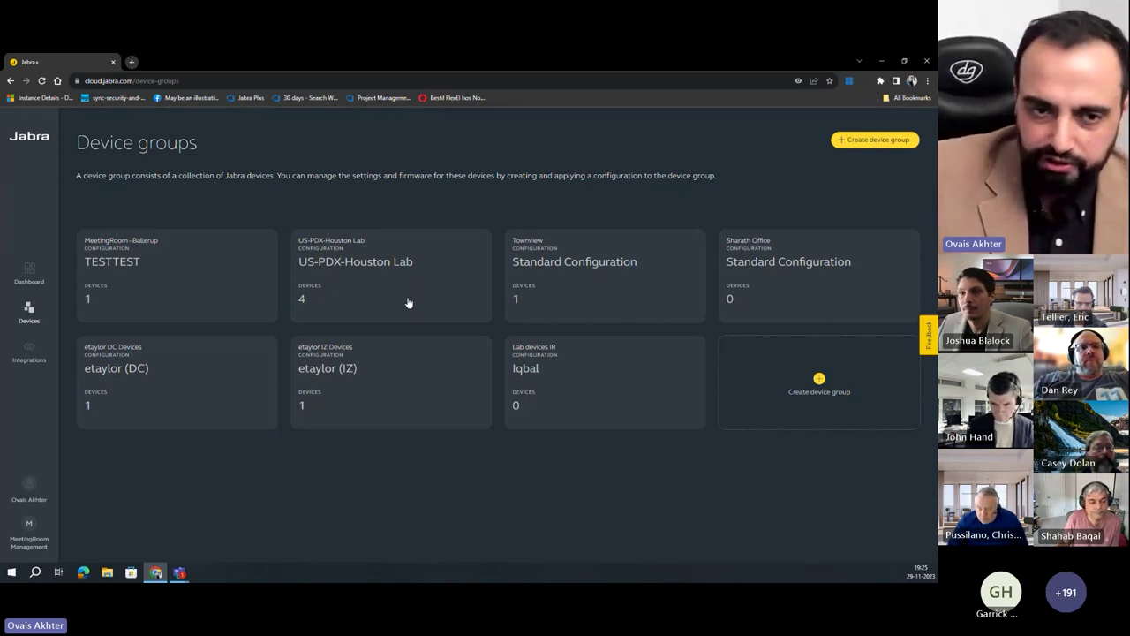
pyautogui.click(352, 303)
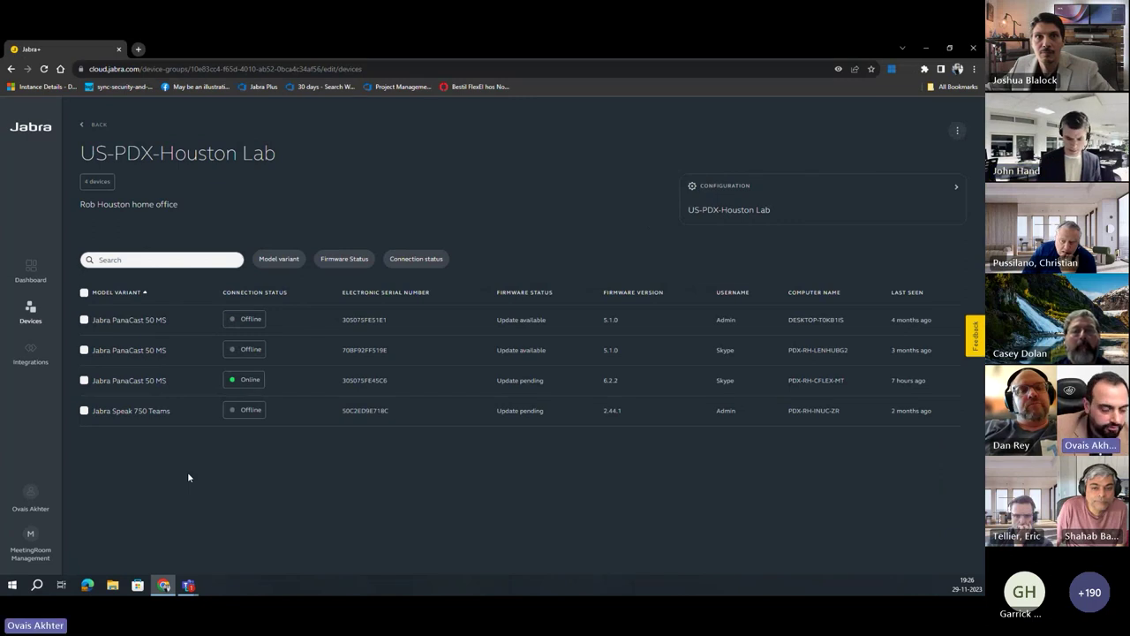
pyautogui.click(530, 48)
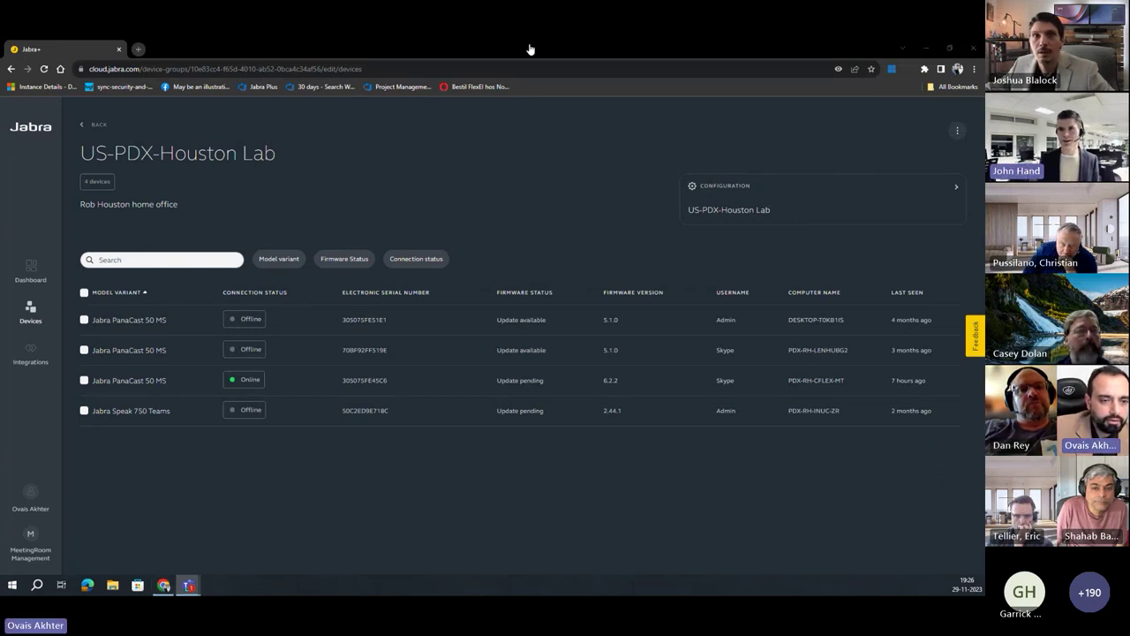